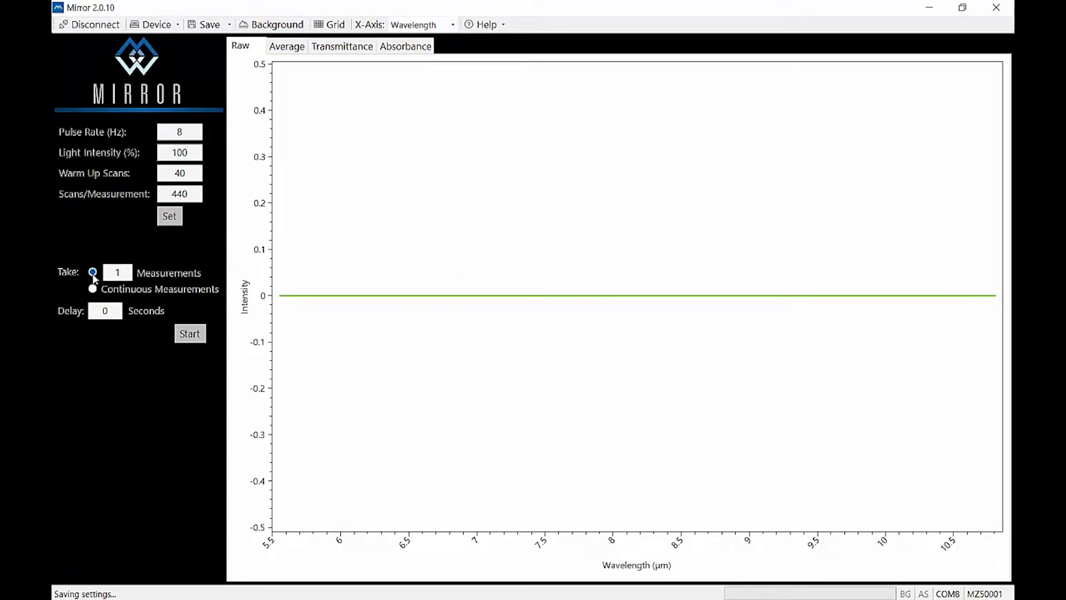
# Take one measurement and store it as the background reference spectrum
pyautogui.click(186, 334)
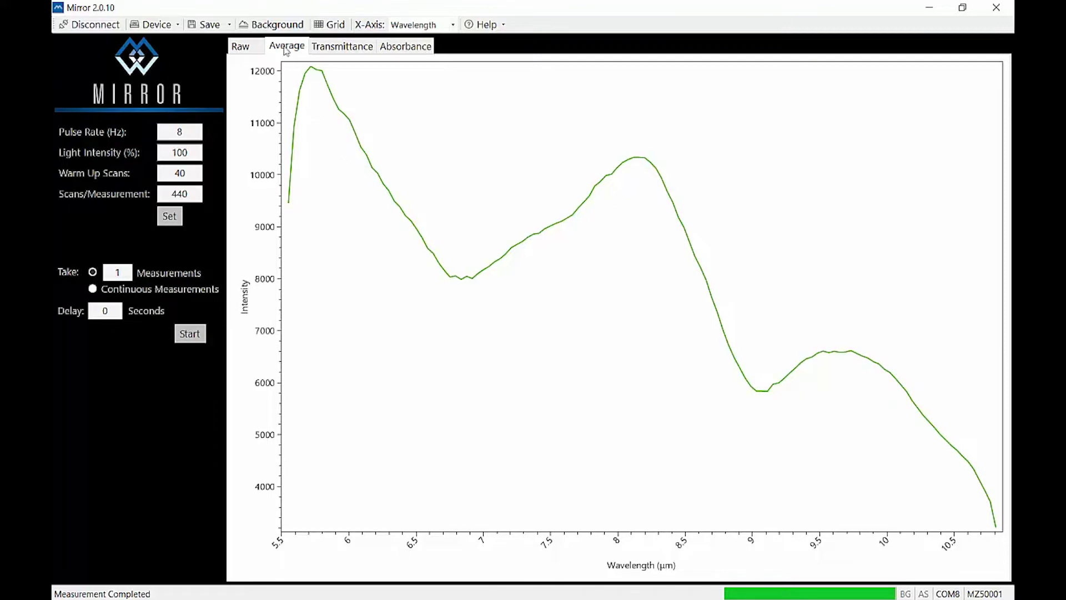
pyautogui.click(282, 30)
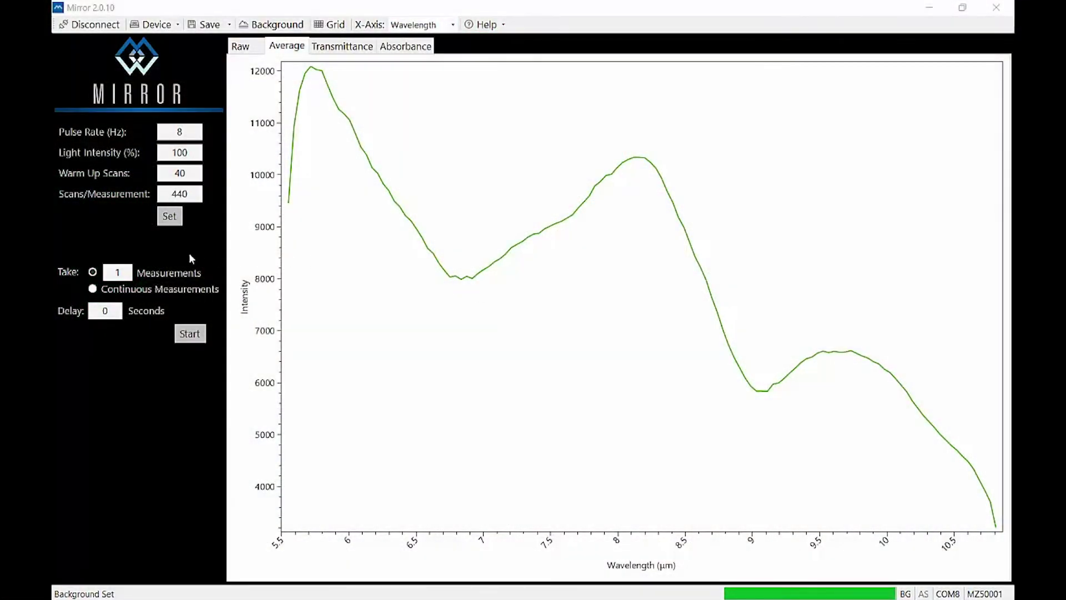
# Choose the fixed Measurements option and set the measurement count to 1 for the lavender sample
pyautogui.click(121, 272)
pyautogui.moveTo(119, 273); pyautogui.dragTo(105, 270)
pyautogui.write('10')
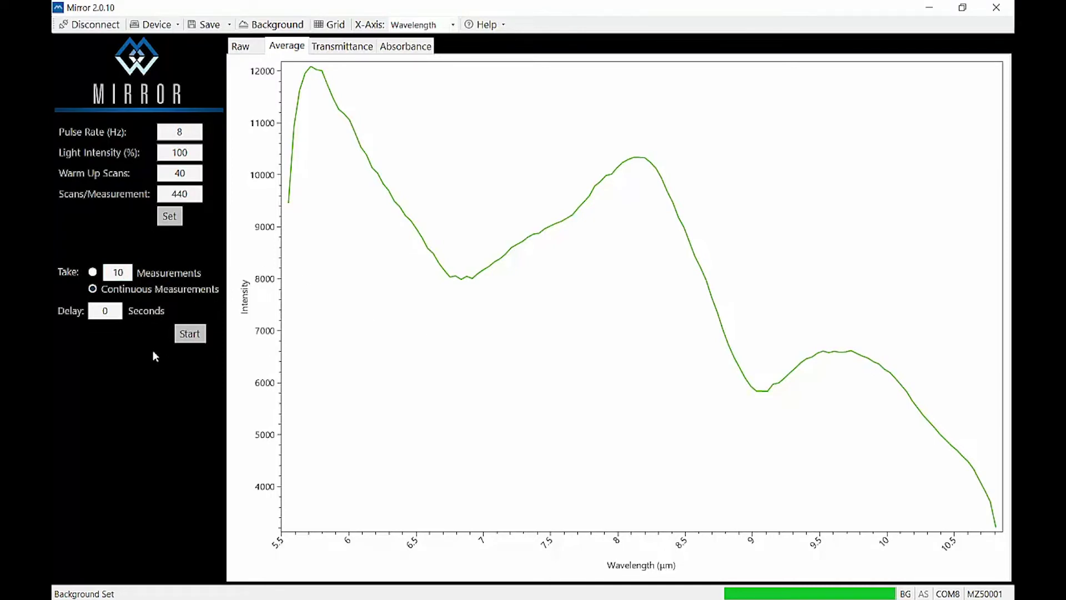
pyautogui.click(92, 272)
pyautogui.doubleClick(126, 271)
pyautogui.write('1')
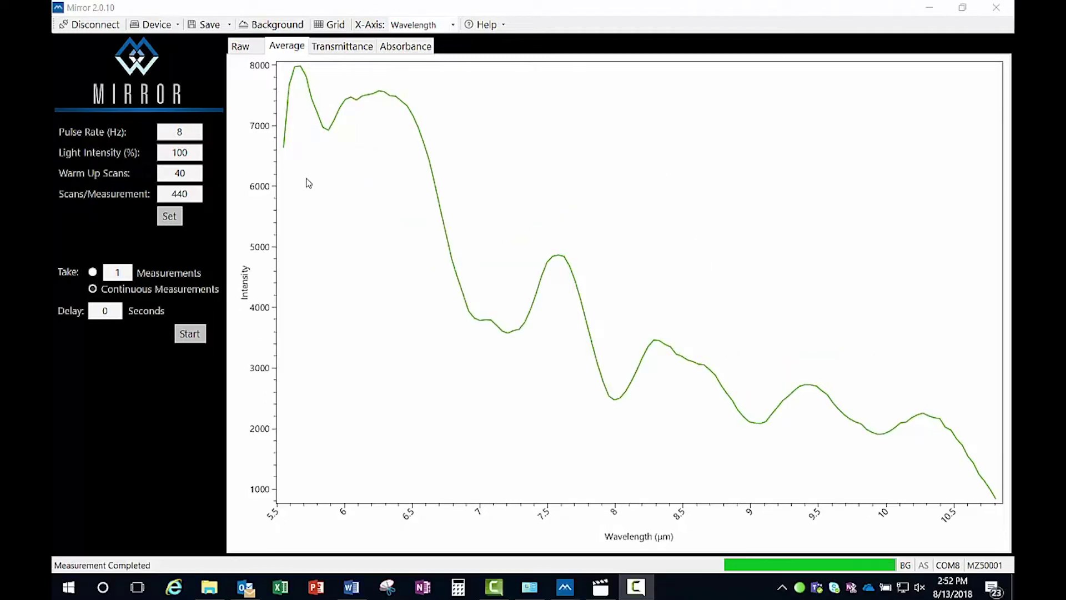
# Save the spectrum to the Desktop as CSV file 'EssentialOilLavendar'
pyautogui.click(232, 26)
pyautogui.click(230, 25)
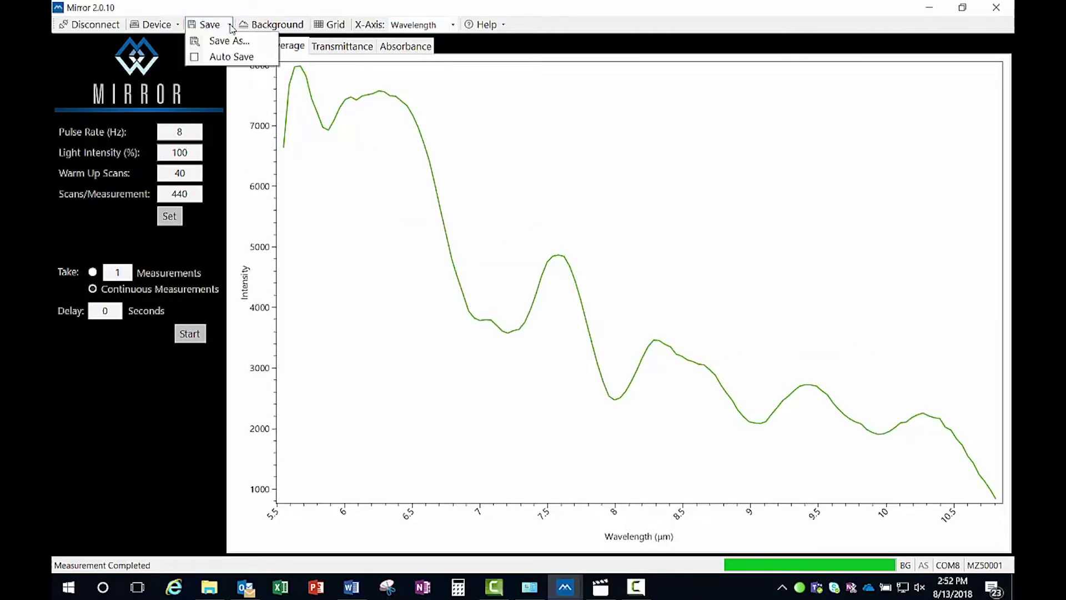
pyautogui.click(240, 39)
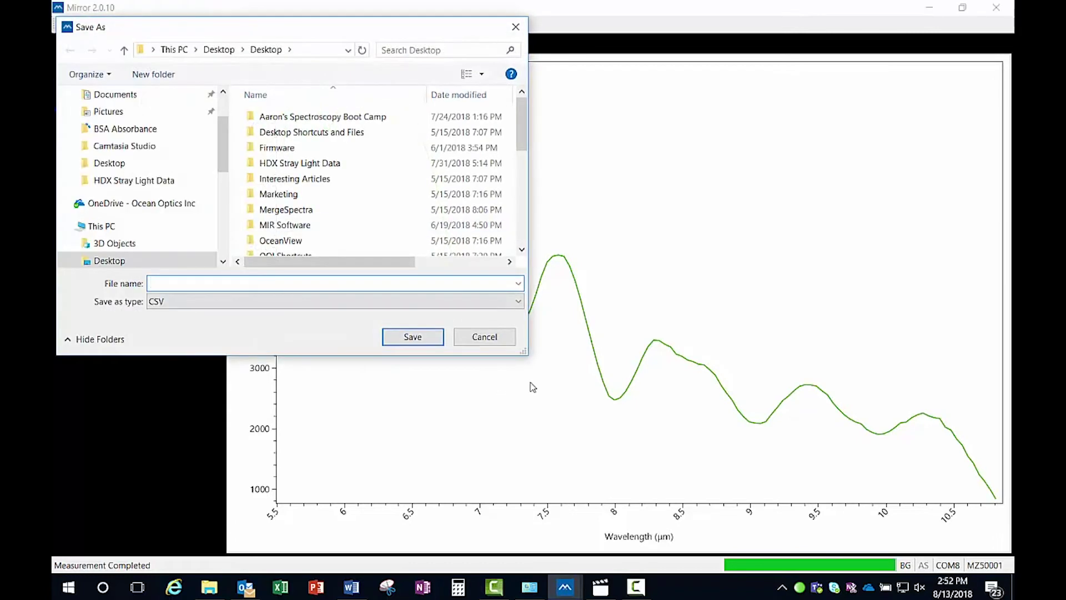
pyautogui.write('EssentialOilLavendar')
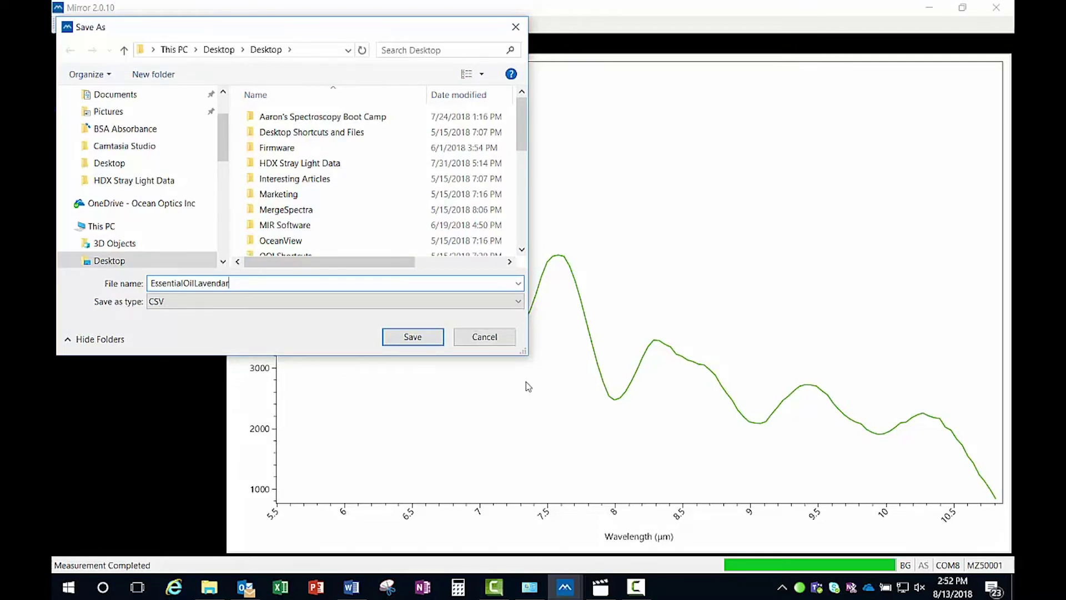
pyautogui.click(412, 336)
pyautogui.click(92, 271)
pyautogui.click(231, 26)
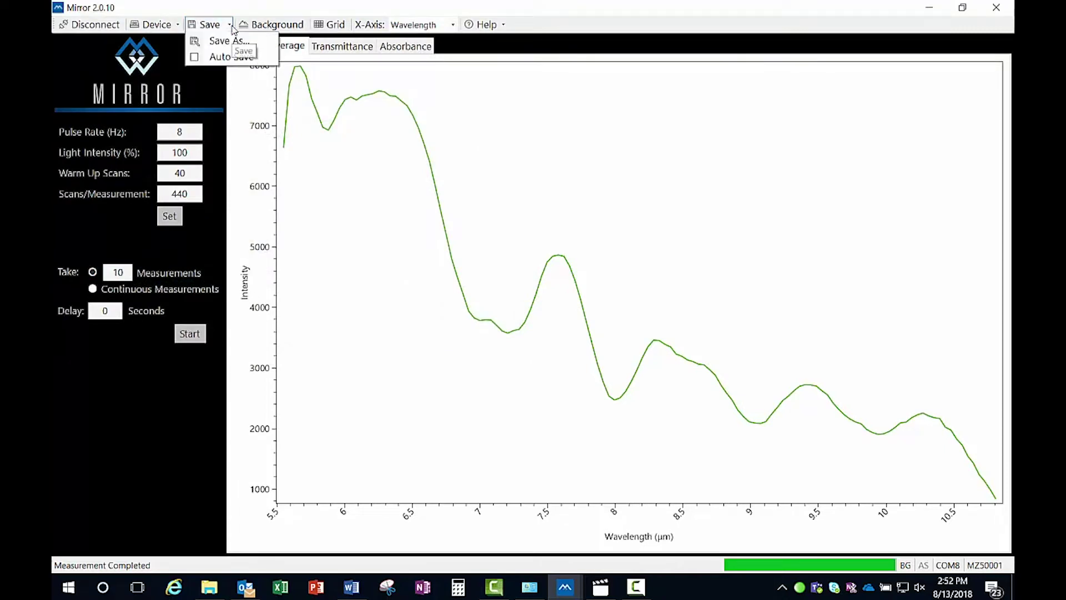
# Enable Auto Save and run new sample measurements
pyautogui.click(195, 58)
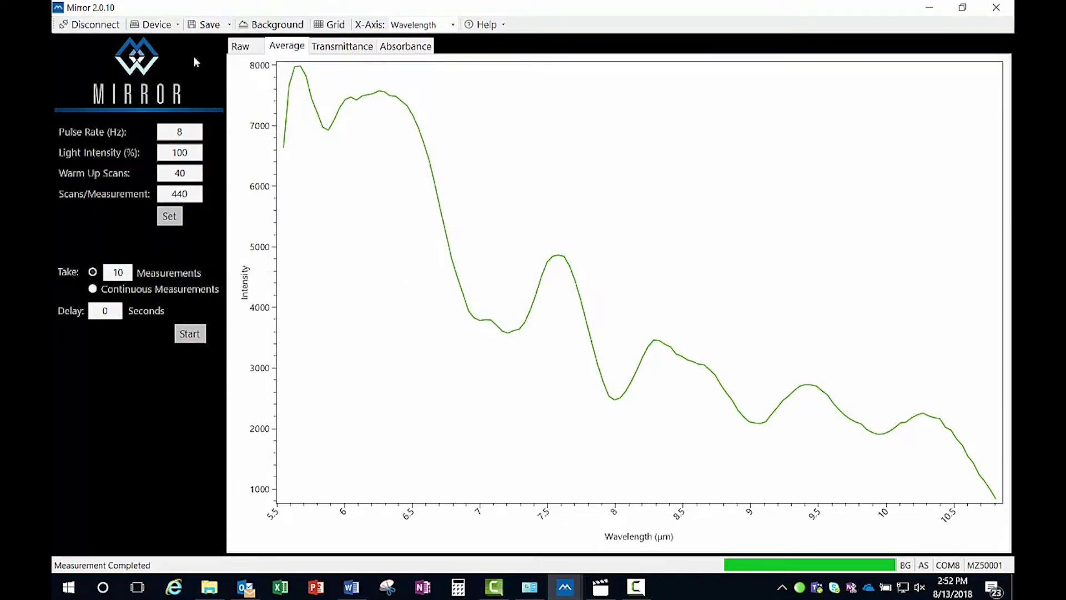
pyautogui.click(201, 334)
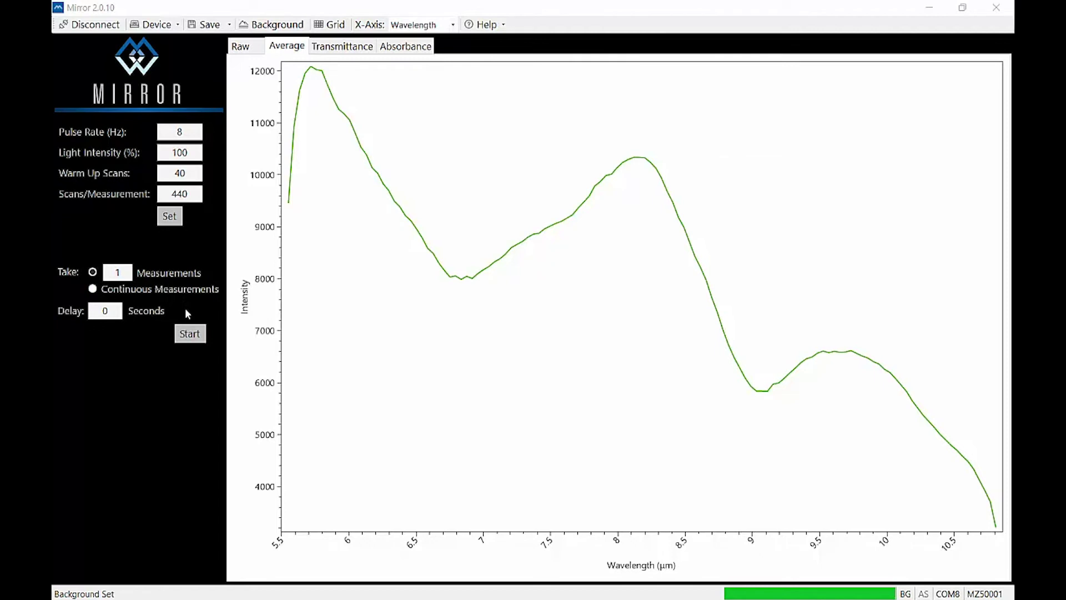
pyautogui.click(193, 337)
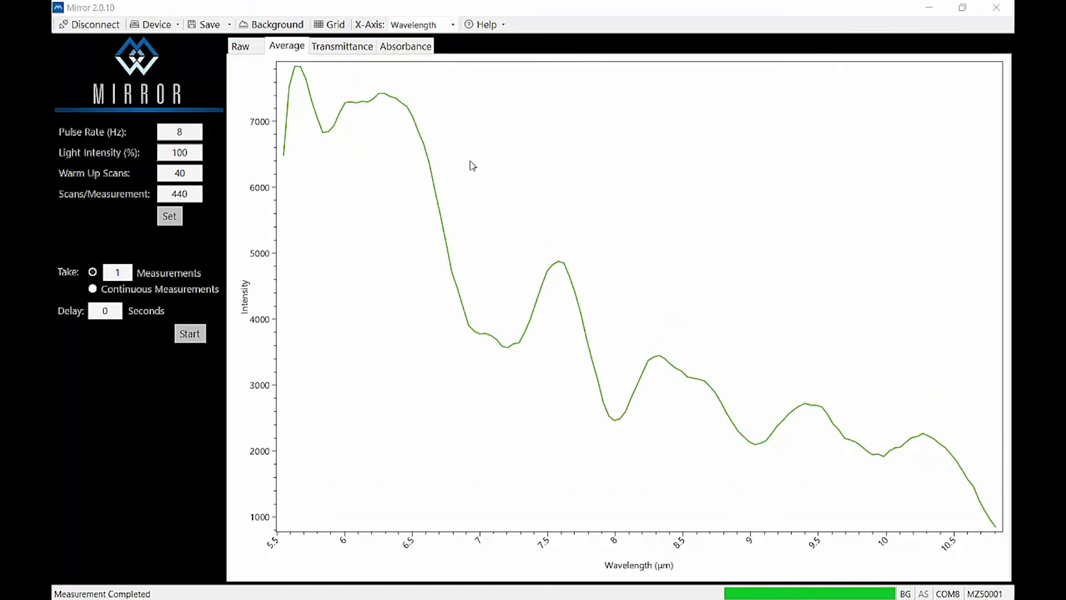
# Show the Absorbance spectrum, zoom and pan around 6–9 µm, then reset to full extents
pyautogui.click(361, 50)
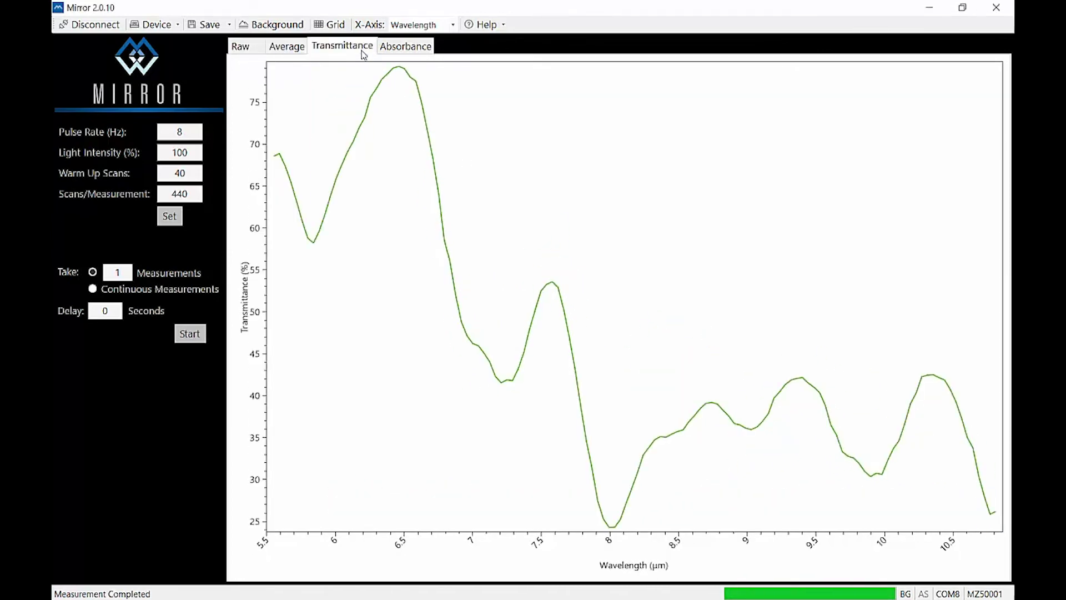
pyautogui.click(409, 51)
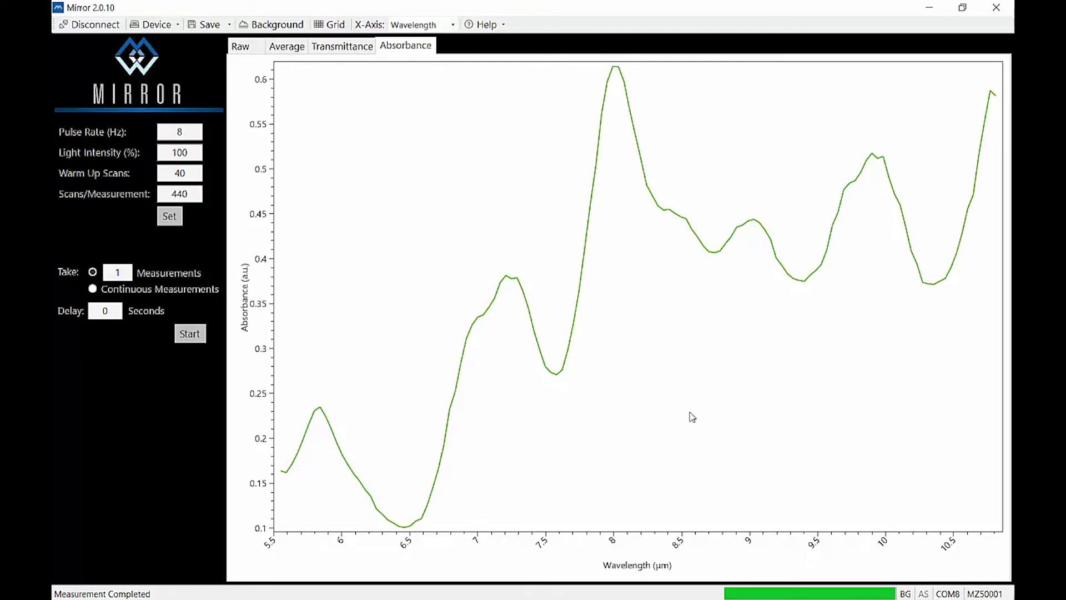
pyautogui.scroll(-4, 690, 417)
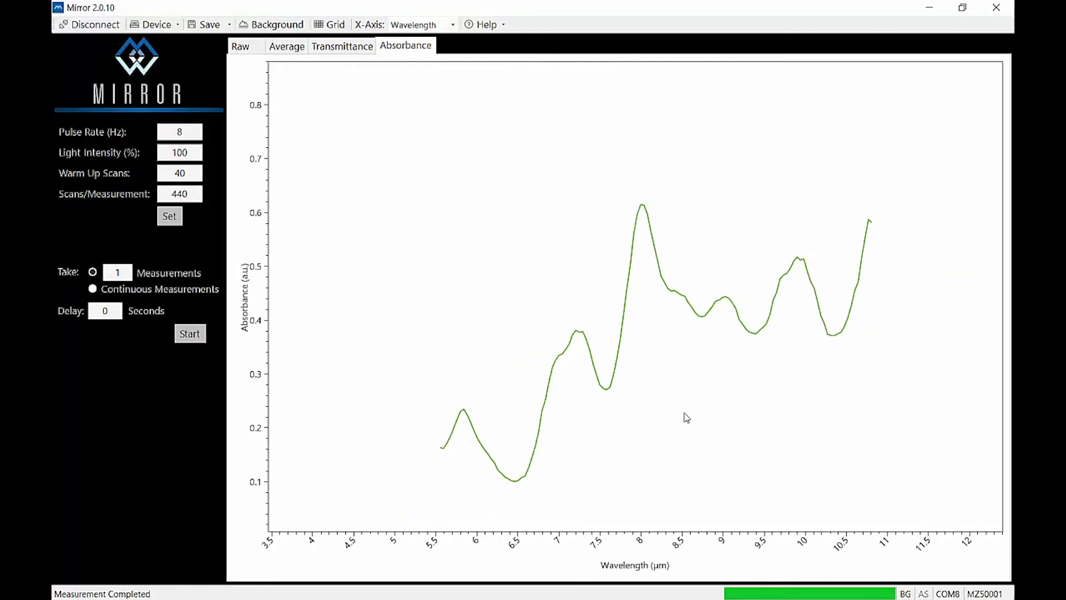
pyautogui.scroll(4, 687, 417)
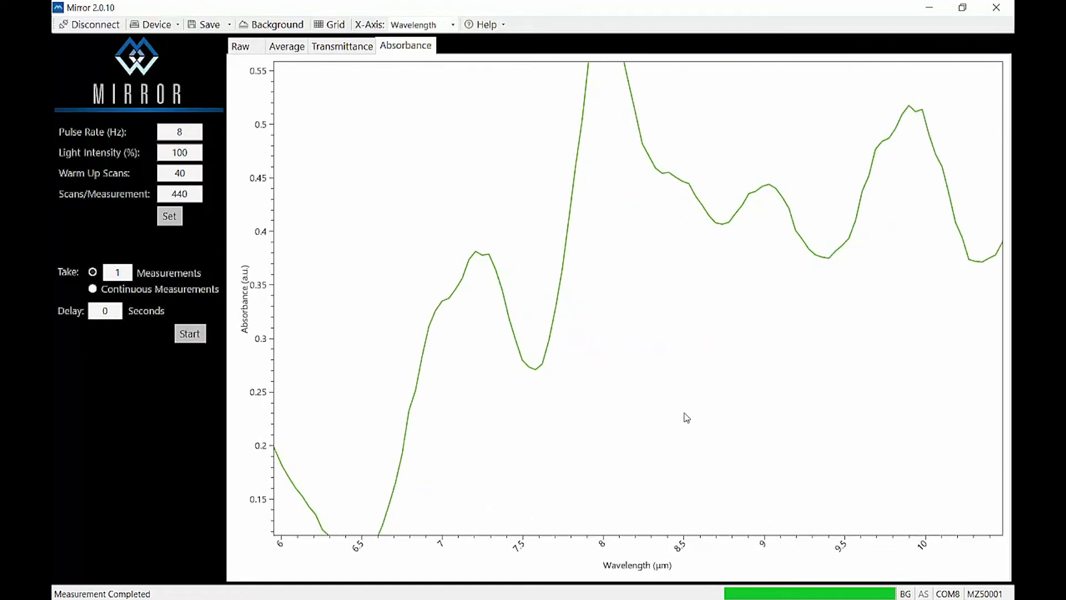
pyautogui.scroll(-2, 687, 418)
pyautogui.scroll(4, 661, 236)
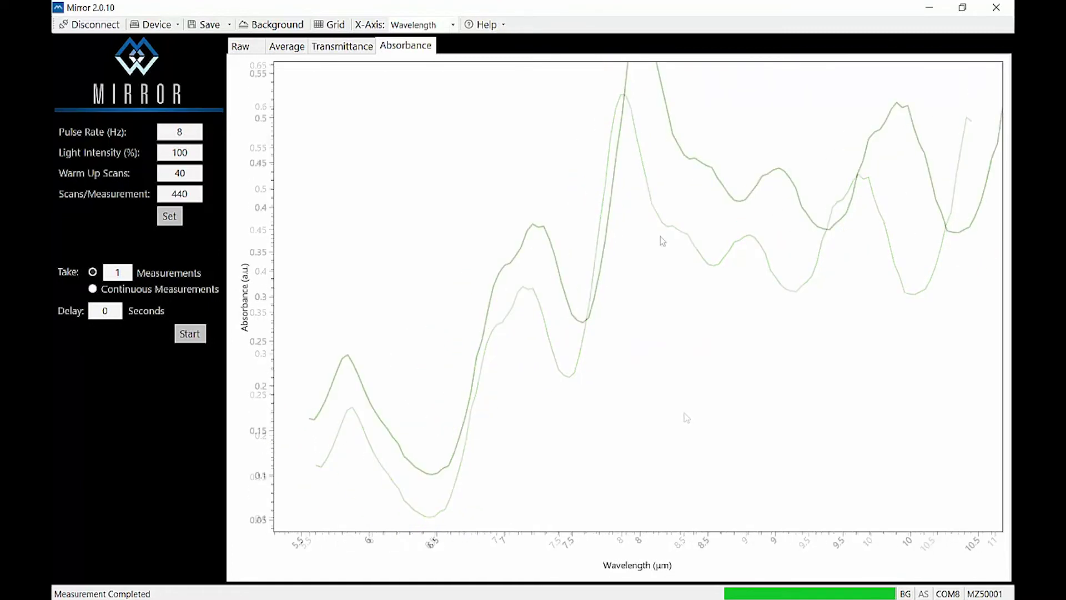
pyautogui.moveTo(624, 241); pyautogui.dragTo(649, 283)
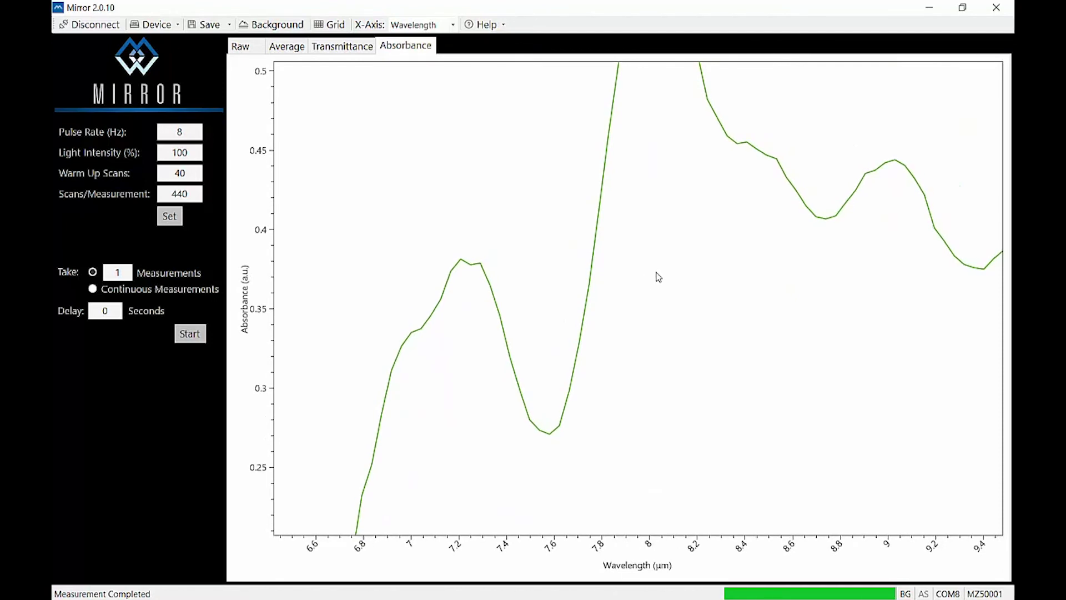
pyautogui.doubleClick(658, 277)
pyautogui.moveTo(789, 276)
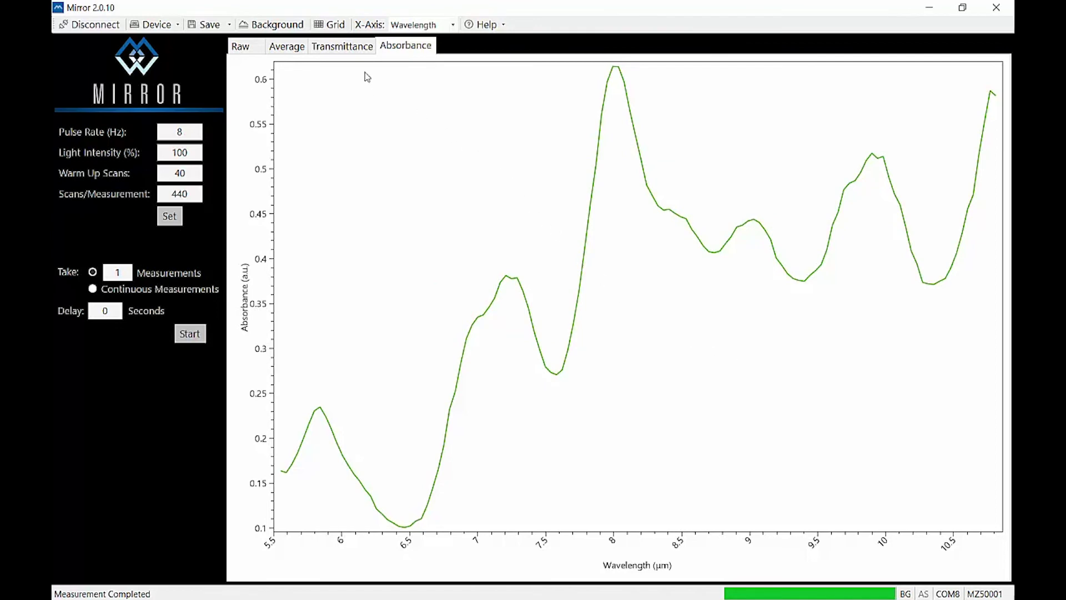
# Turn on grid lines across the absorbance plot
pyautogui.click(335, 27)
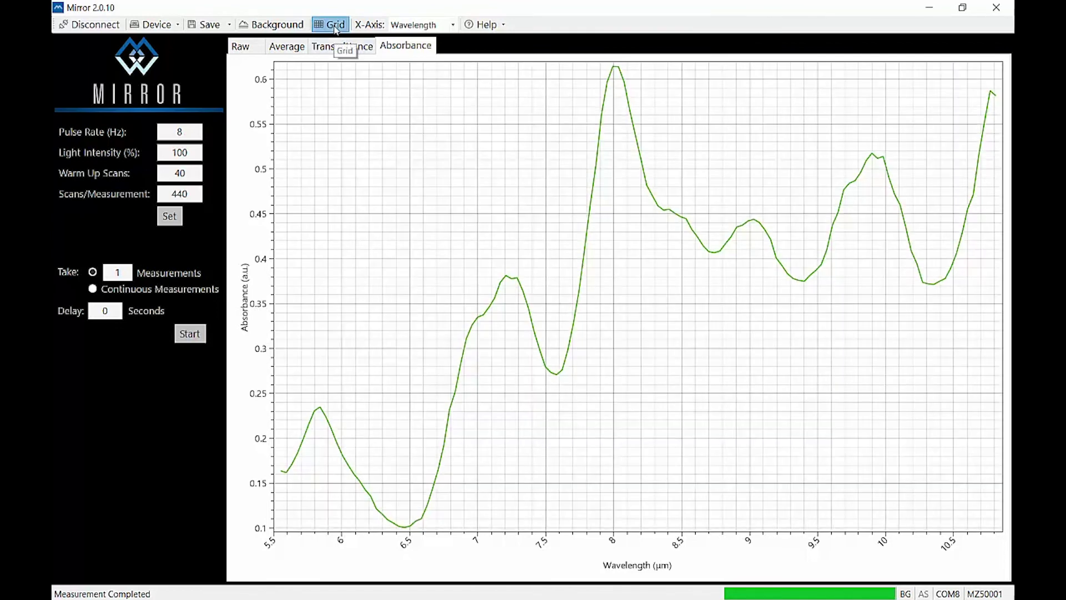
pyautogui.click(333, 29)
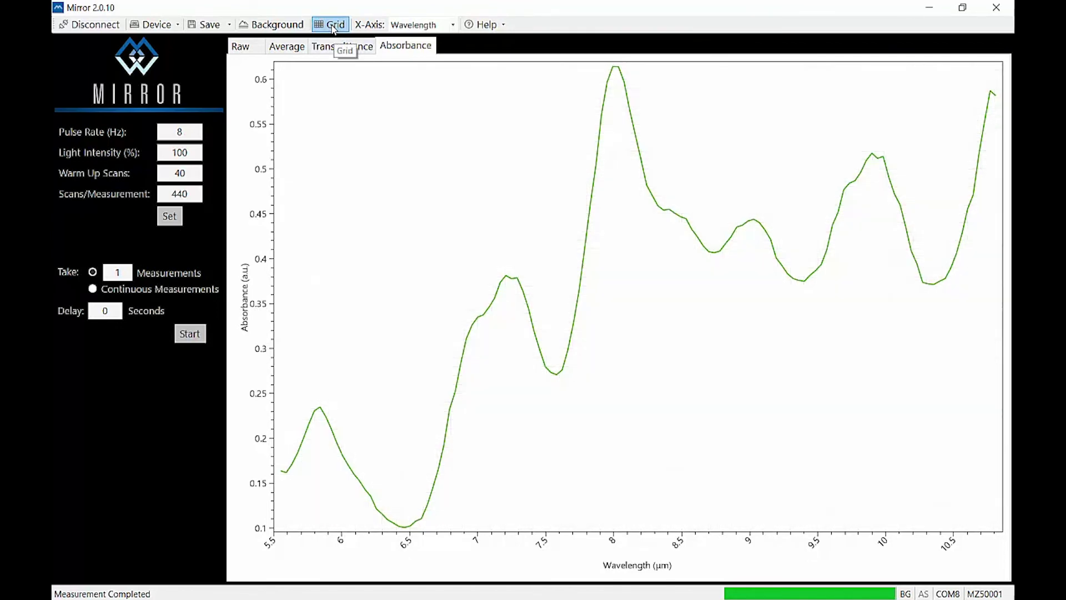
pyautogui.click(333, 29)
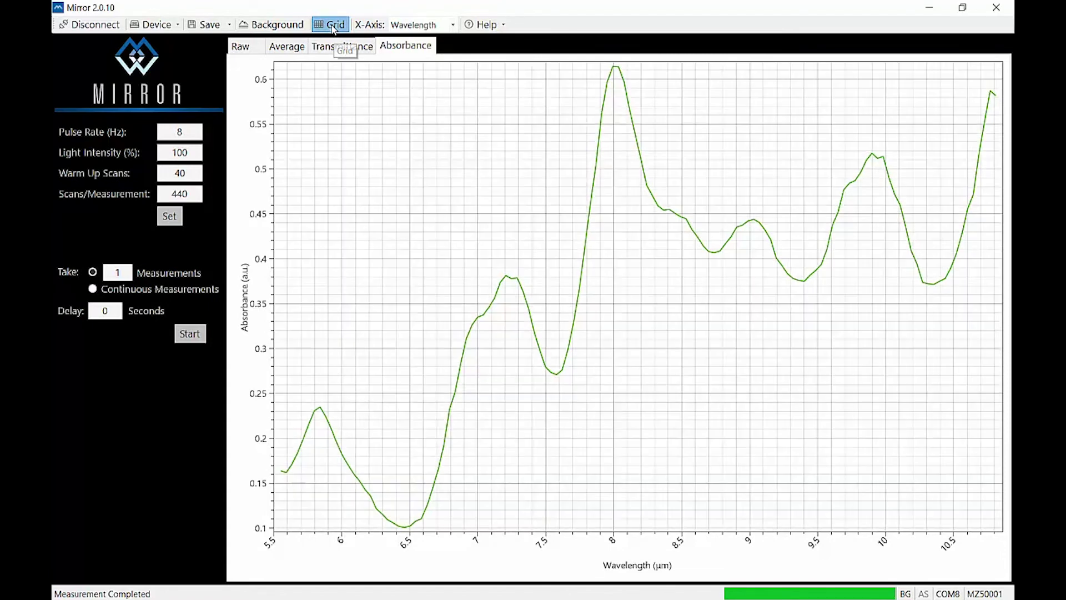
# Set the X-Axis unit to Wavenumber (cm⁻¹)
pyautogui.click(454, 25)
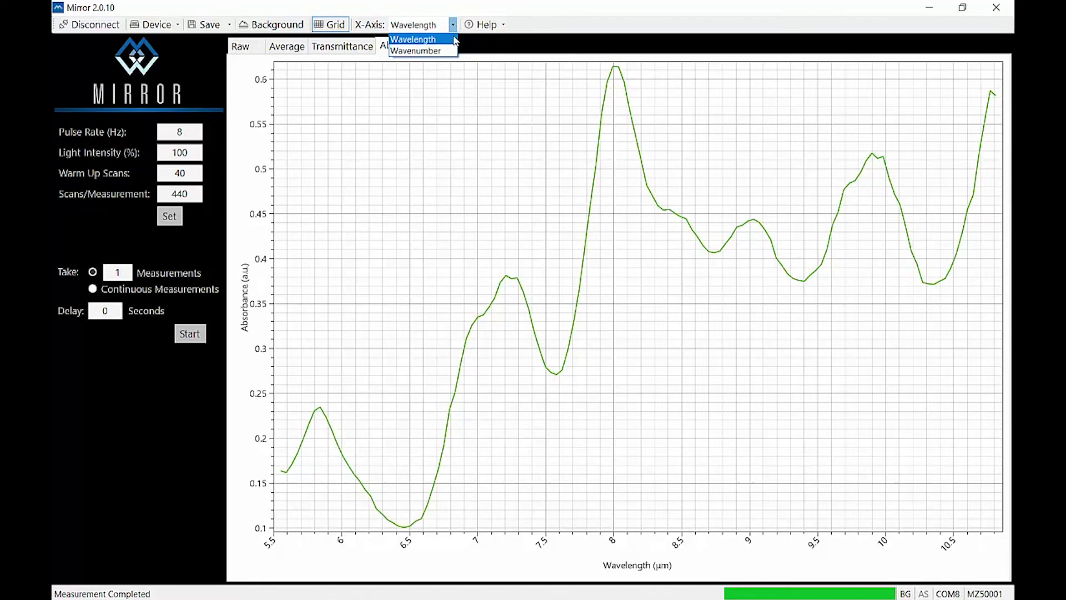
pyautogui.click(451, 50)
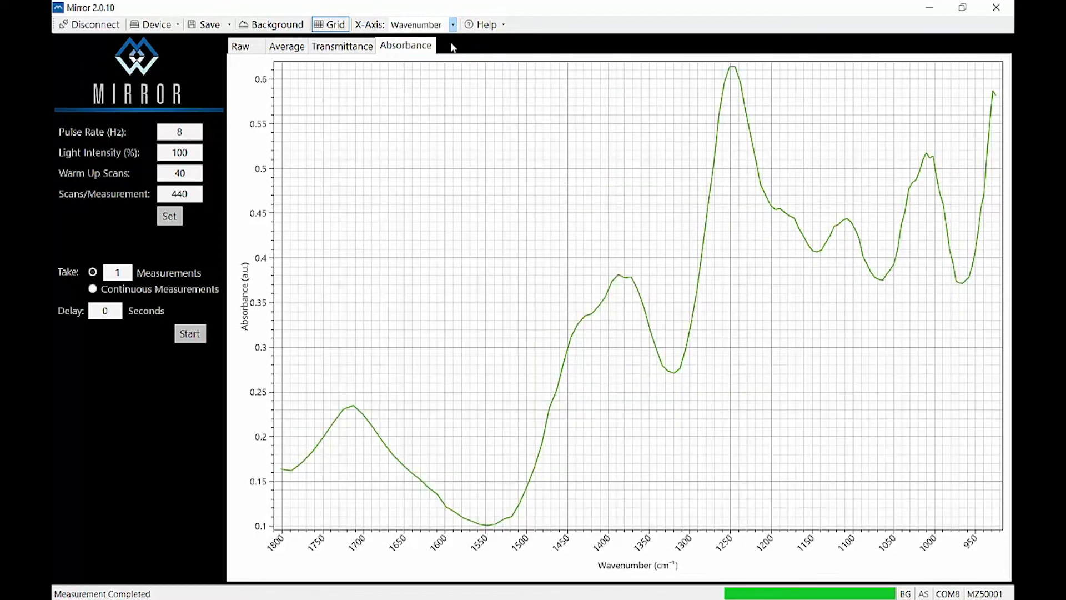
pyautogui.click(453, 25)
pyautogui.click(449, 36)
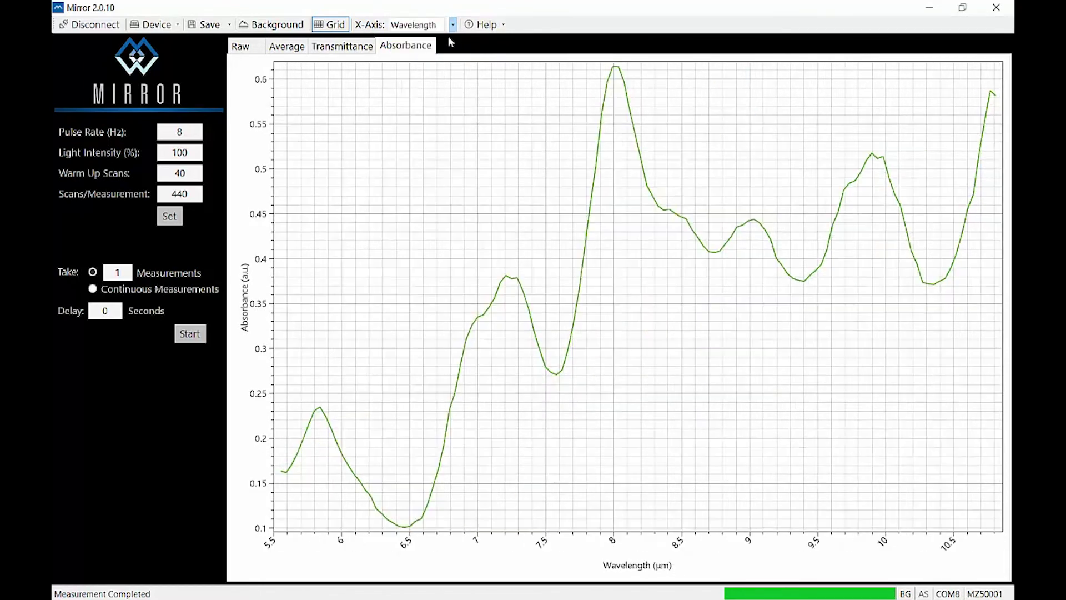
pyautogui.click(453, 25)
pyautogui.click(450, 50)
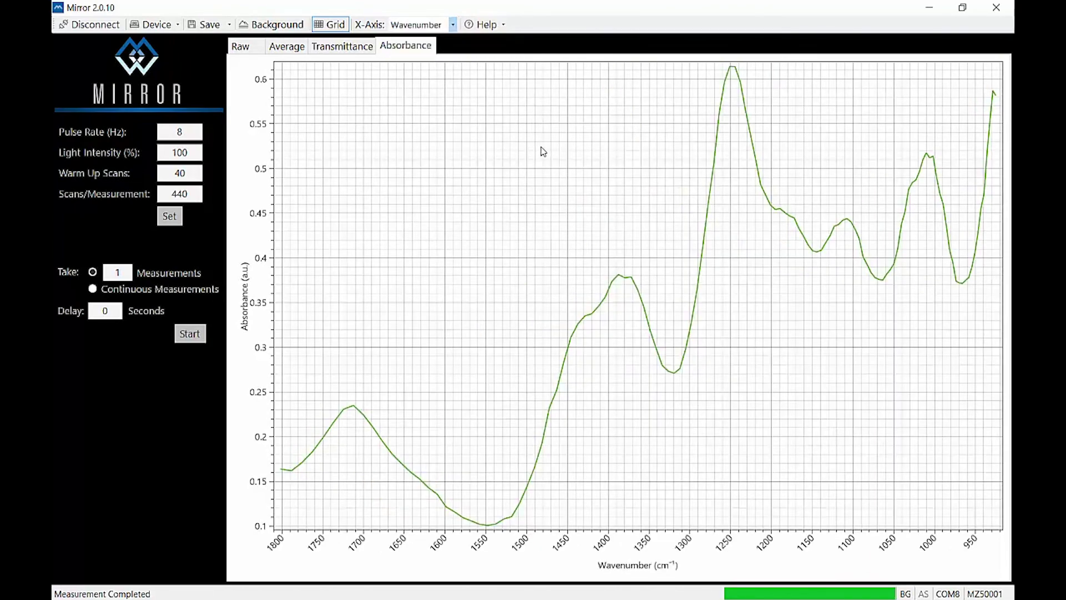